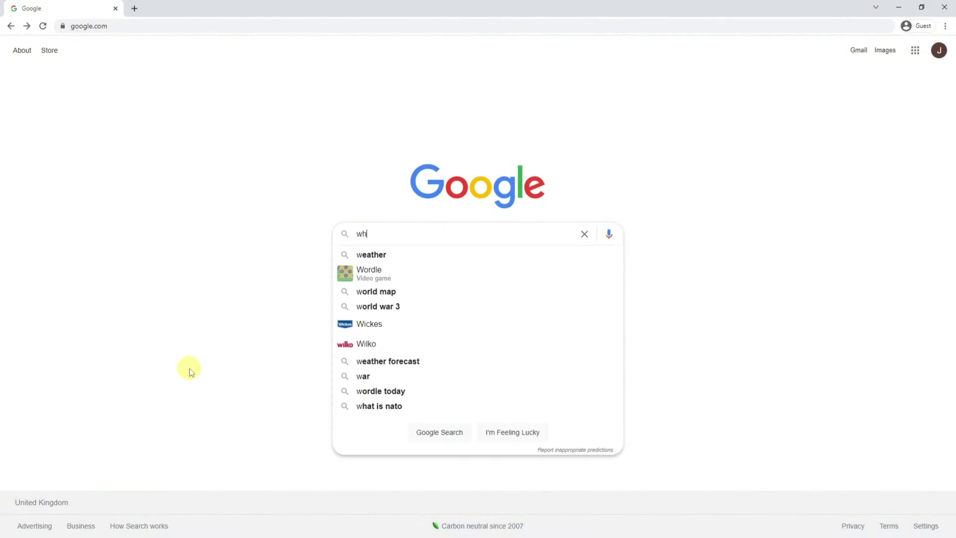
# Search Google for 'who owns youtube?'.
pyautogui.write('o owns youtube?')
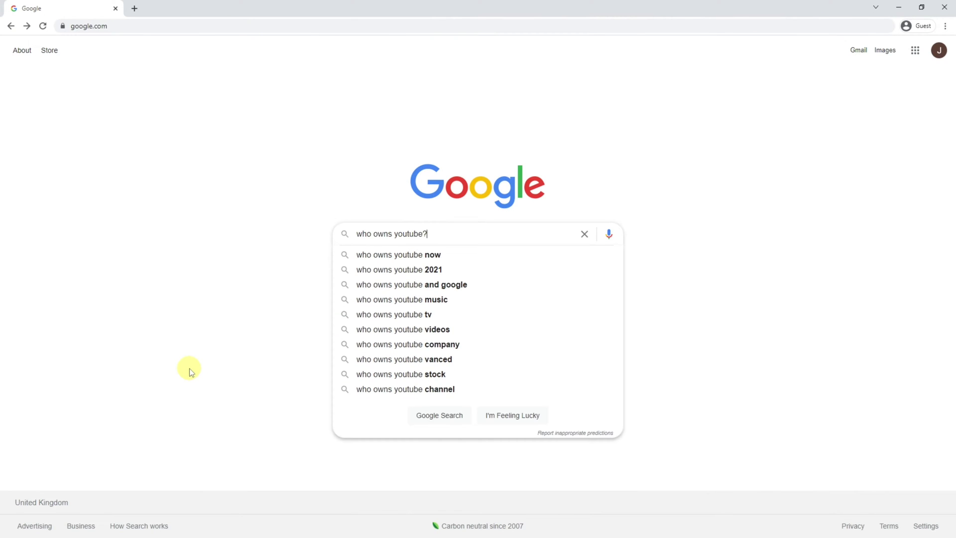
pyautogui.press('Return')
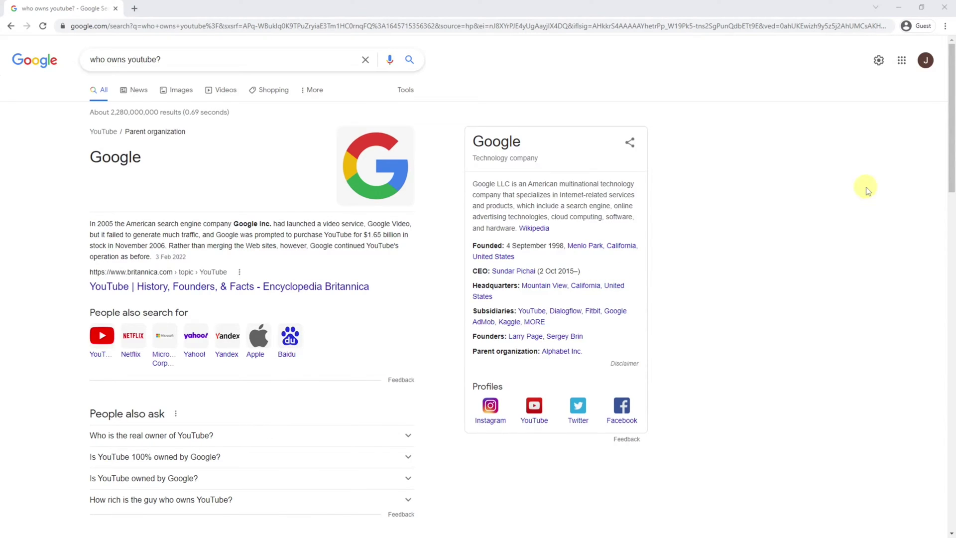
# Sign out of the current Google account from the avatar menu.
pyautogui.click(925, 60)
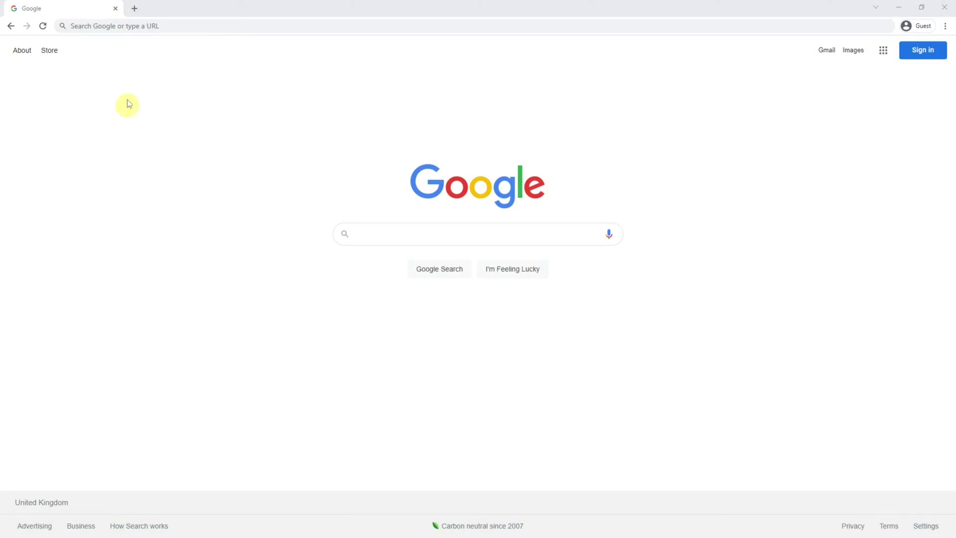
# Go to youtube.com and start signing in to YouTube.
pyautogui.click(123, 26)
pyautogui.write('you')
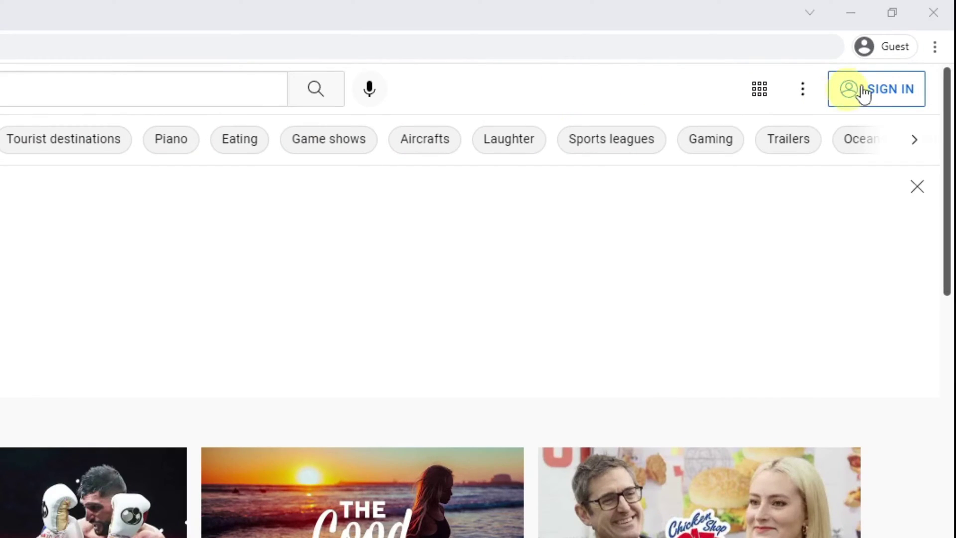
pyautogui.click(915, 49)
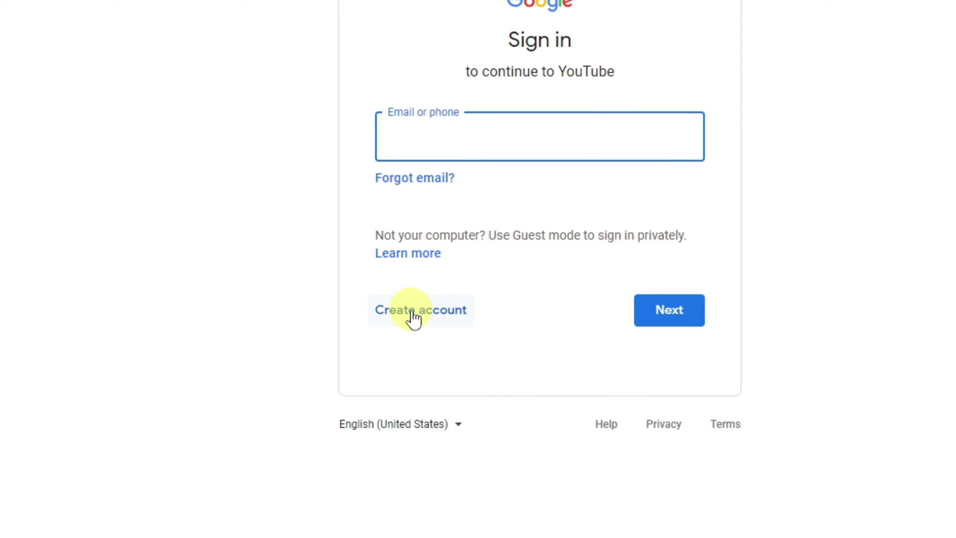
# Choose Create account 'To manage my business'.
pyautogui.click(413, 319)
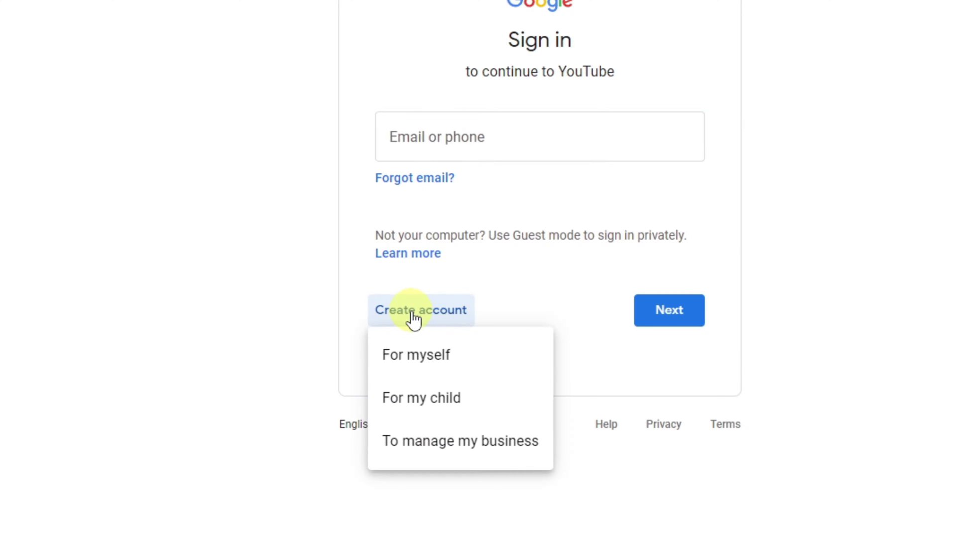
pyautogui.click(439, 445)
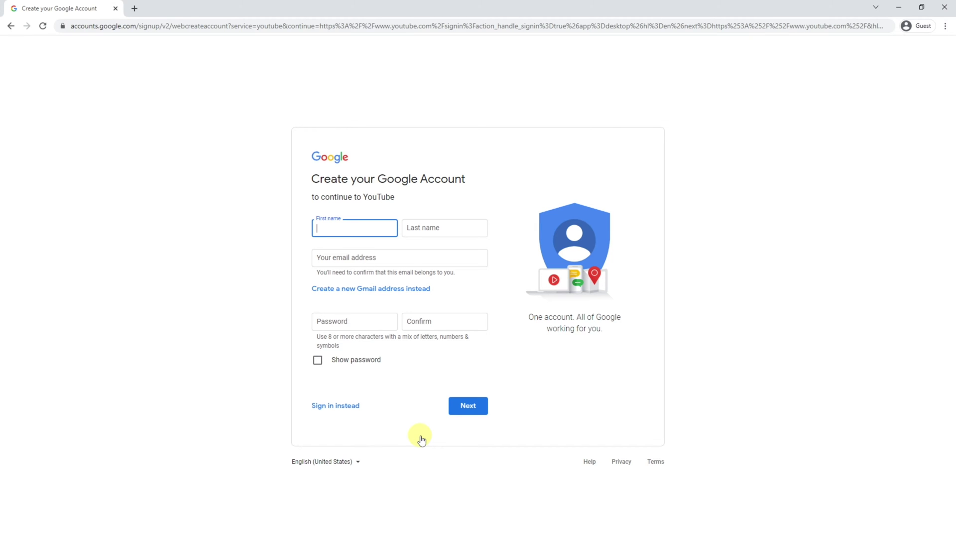
pyautogui.press('Tab')
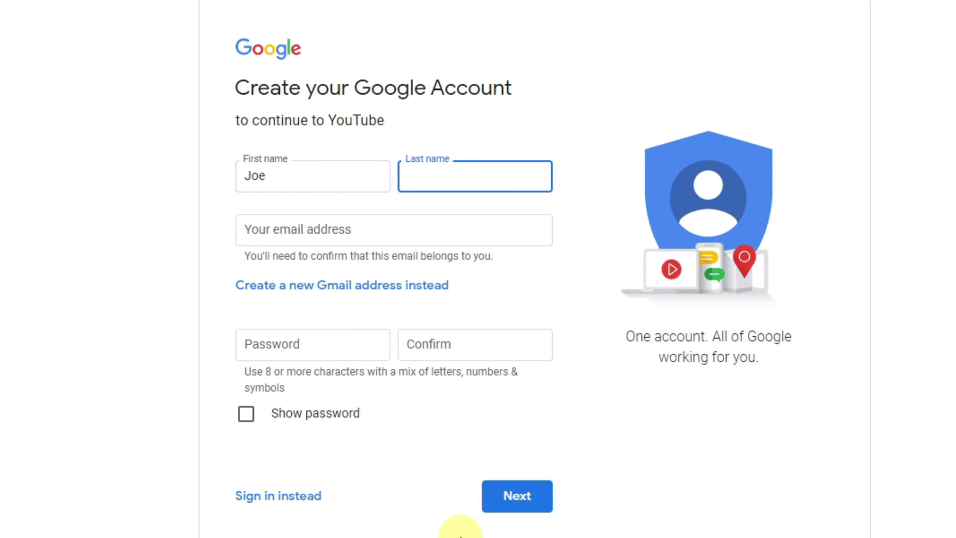
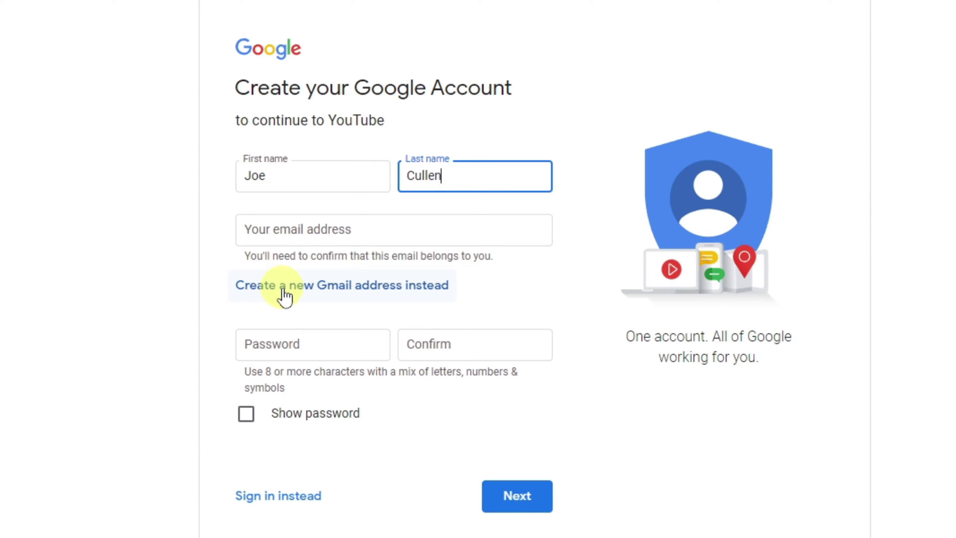
pyautogui.click(285, 297)
pyautogui.click(214, 258)
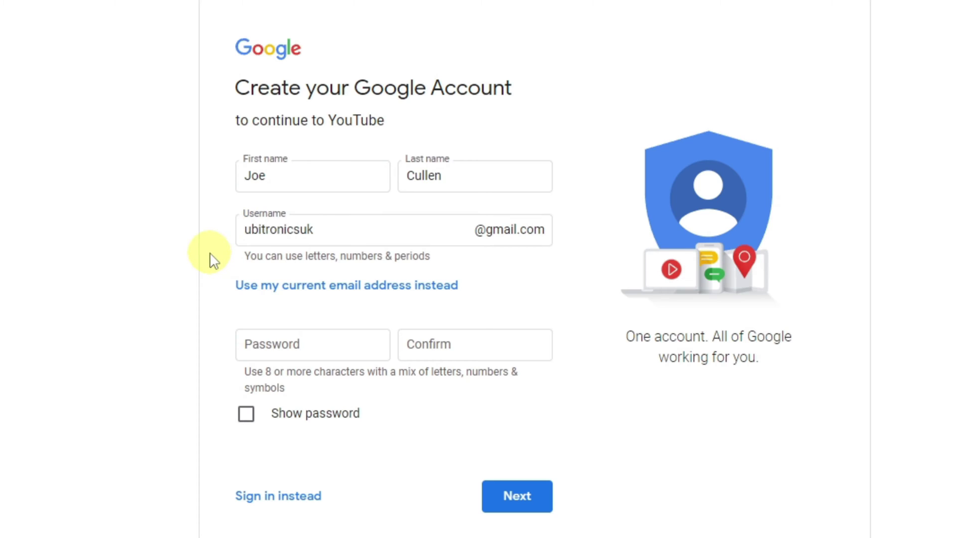
# Enter and confirm the password, then submit the name and account details.
pyautogui.click(325, 349)
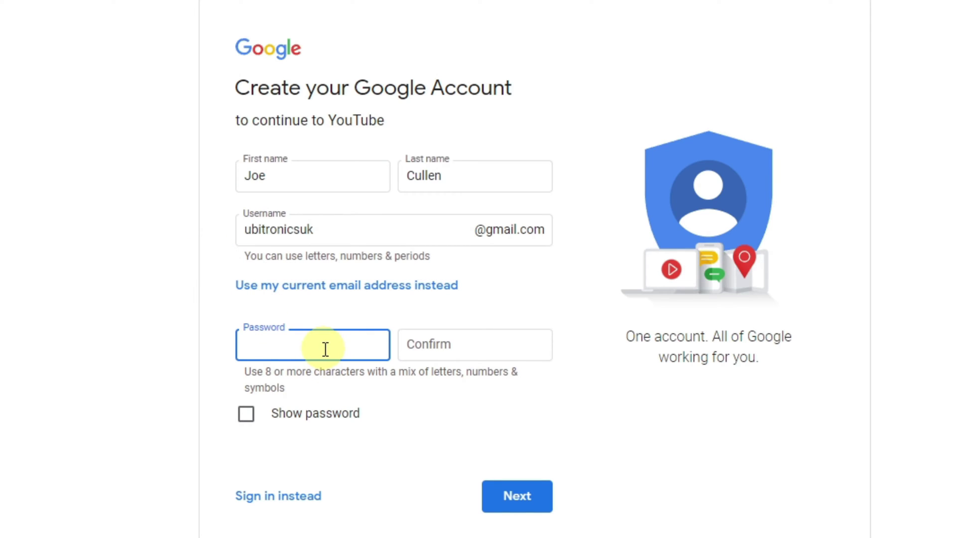
pyautogui.write('••••••••••••')
pyautogui.press('Tab')
pyautogui.write('••••••••••••')
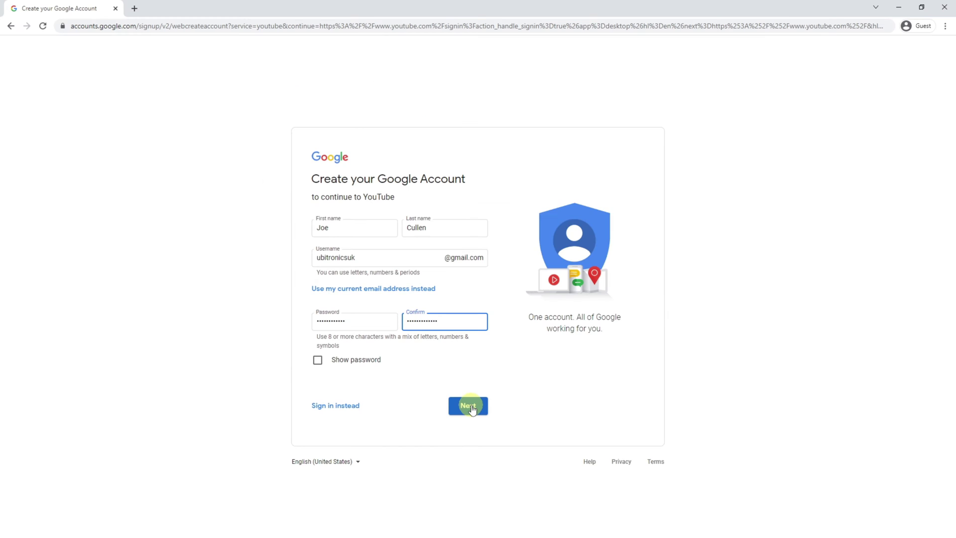
pyautogui.click(470, 407)
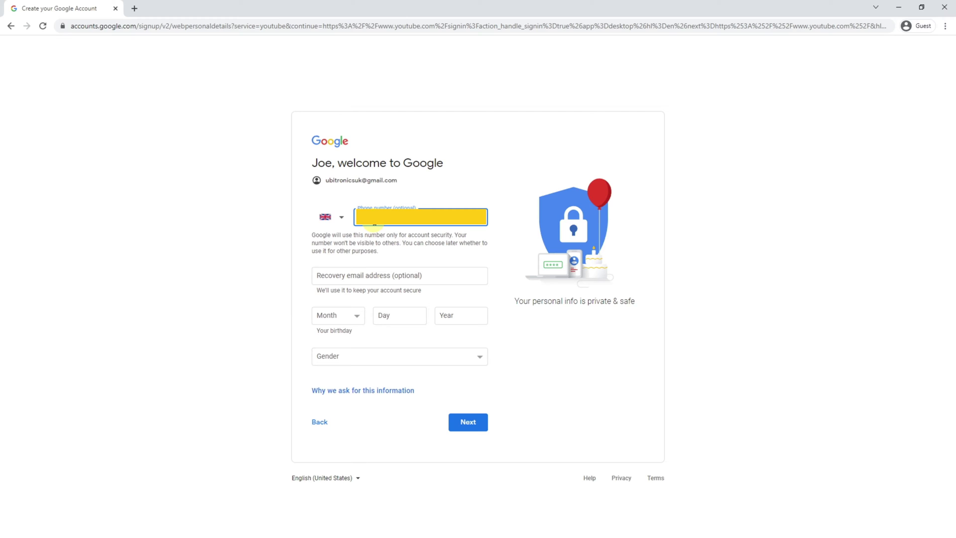
pyautogui.press('Tab')
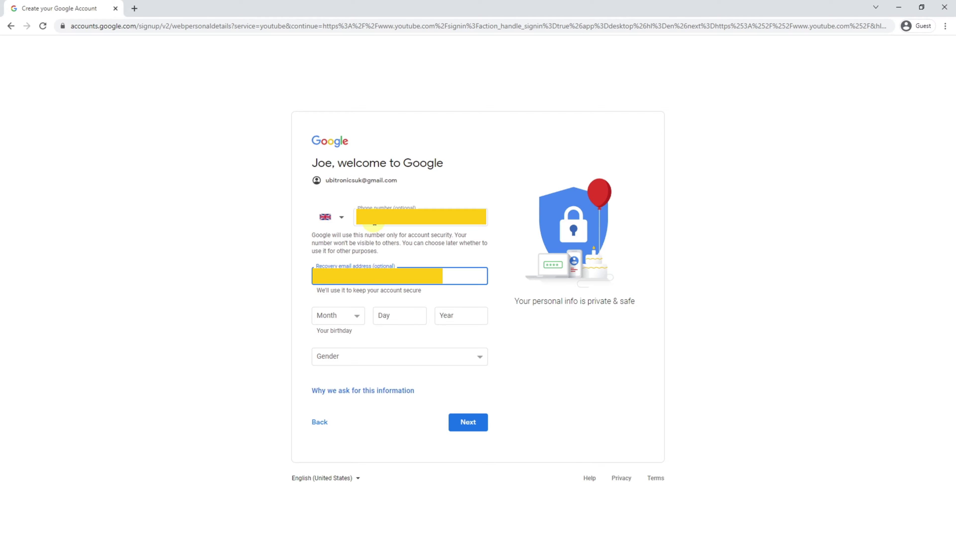
pyautogui.click(357, 316)
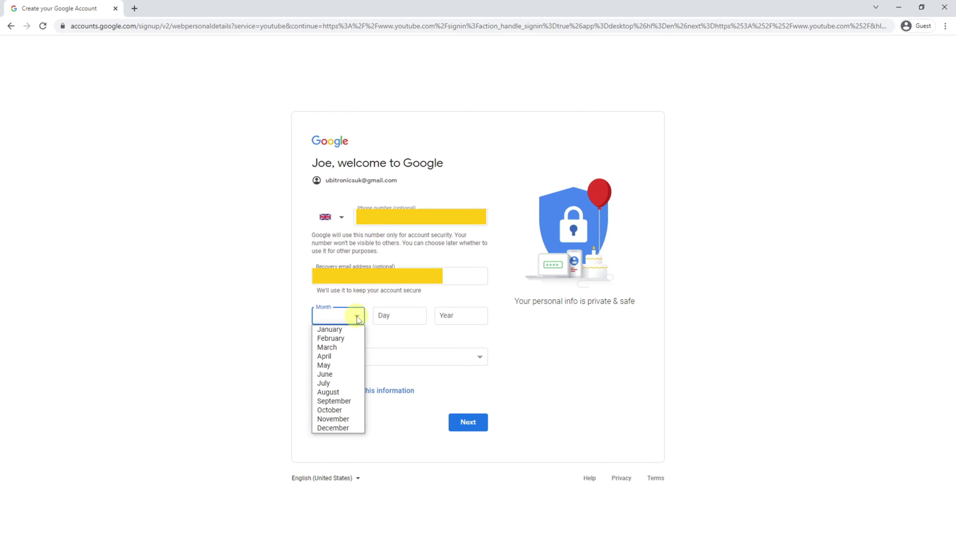
pyautogui.click(333, 428)
pyautogui.click(384, 315)
pyautogui.write('22')
pyautogui.click(462, 319)
pyautogui.write('1985')
# Set gender to Male and submit the personal details.
pyautogui.click(394, 357)
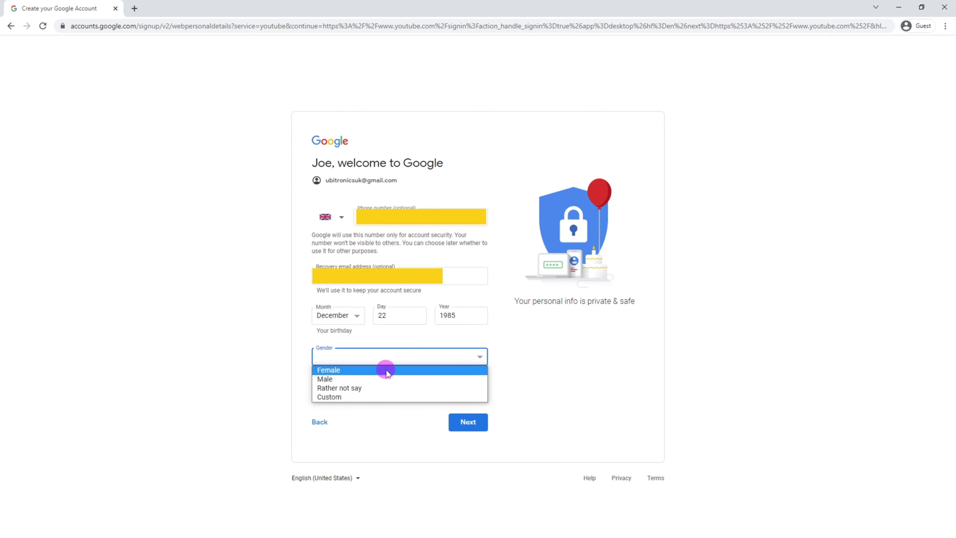
pyautogui.click(383, 379)
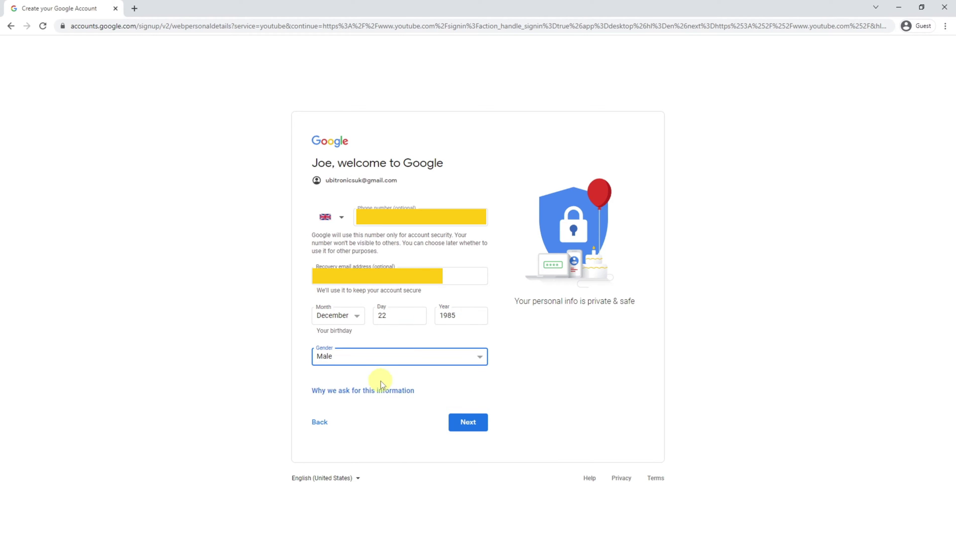
pyautogui.click(475, 432)
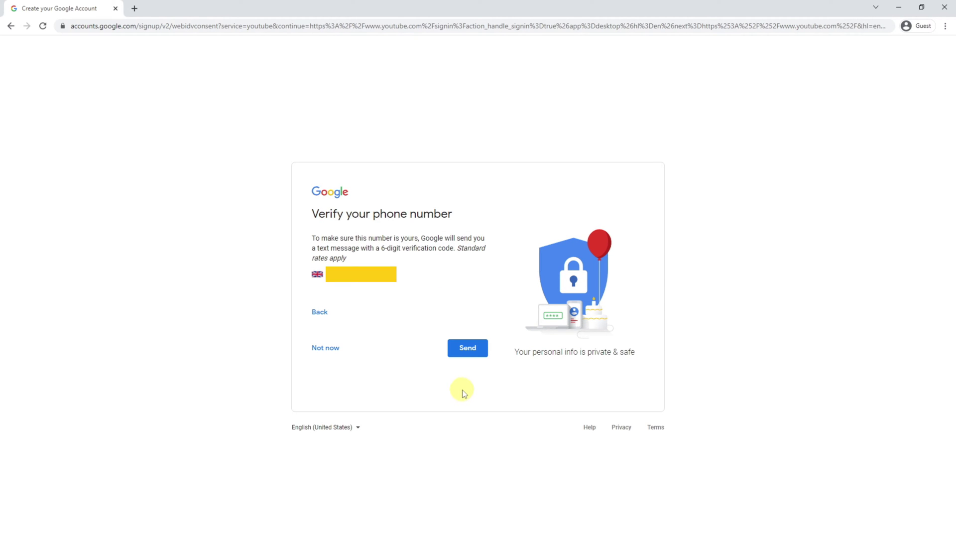
pyautogui.click(466, 355)
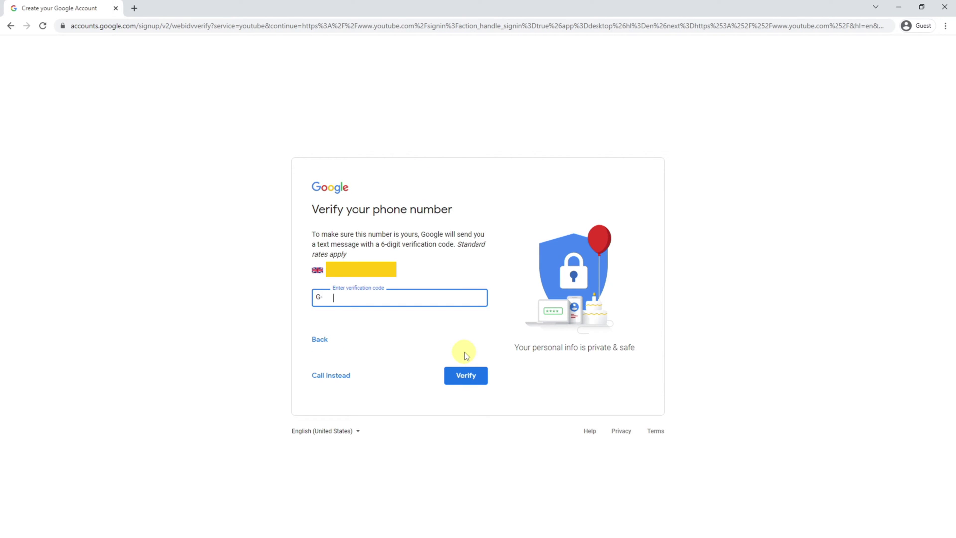
pyautogui.write('5841')
pyautogui.write('146')
pyautogui.click(466, 377)
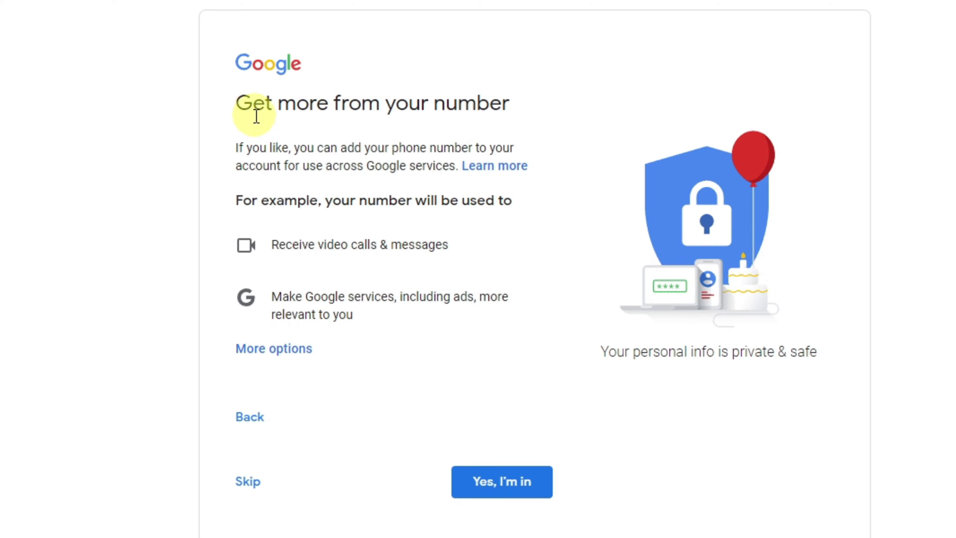
# Allow the number across Google services and continue with express personalization.
pyautogui.click(498, 482)
pyautogui.click(316, 217)
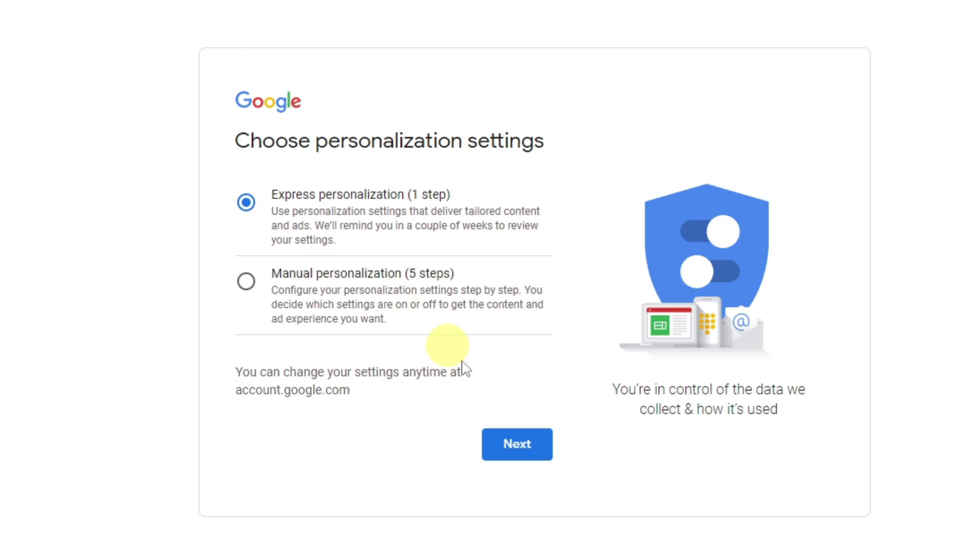
pyautogui.click(500, 443)
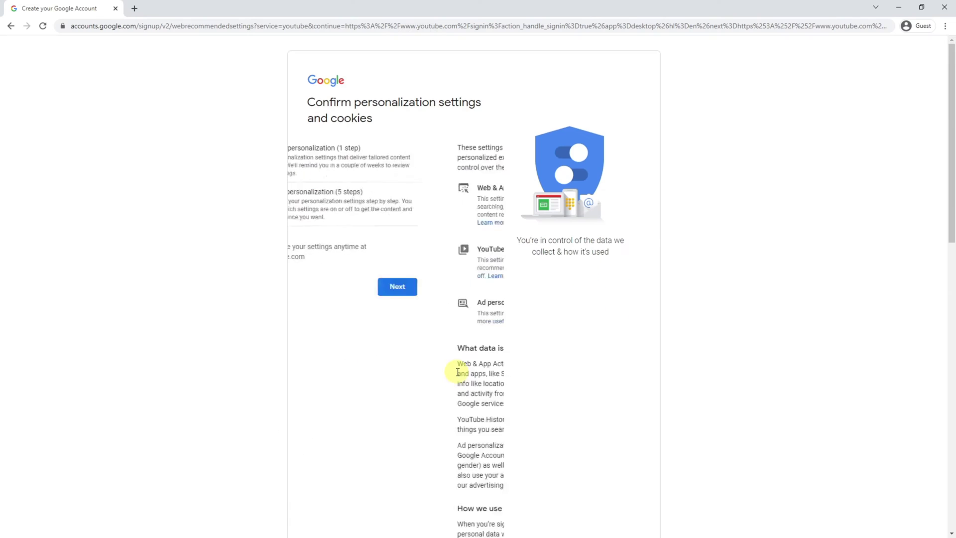
pyautogui.scroll(-5, 454, 369)
pyautogui.scroll(-4, 456, 371)
pyautogui.scroll(-6, 457, 371)
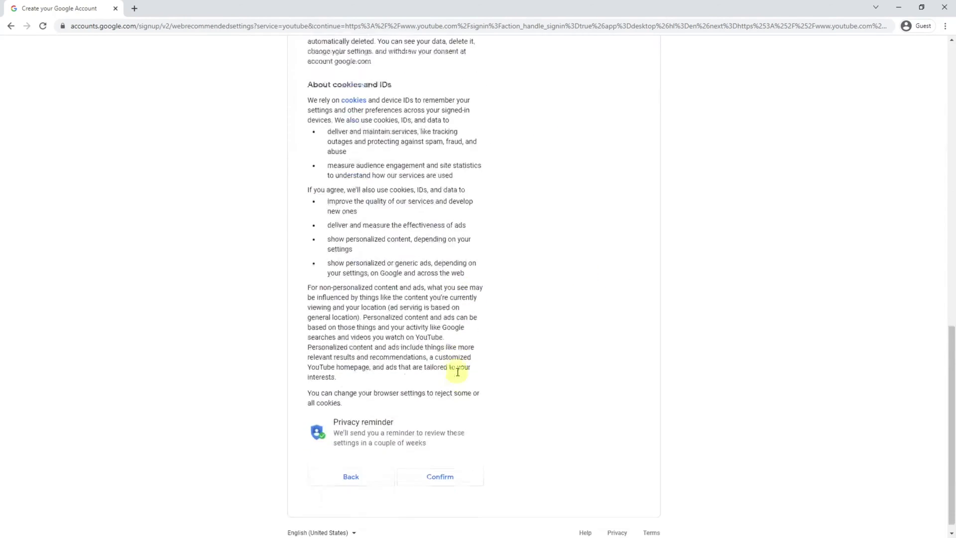
# Confirm personalization and cookie settings, then continue to Business Profile setup.
pyautogui.click(447, 467)
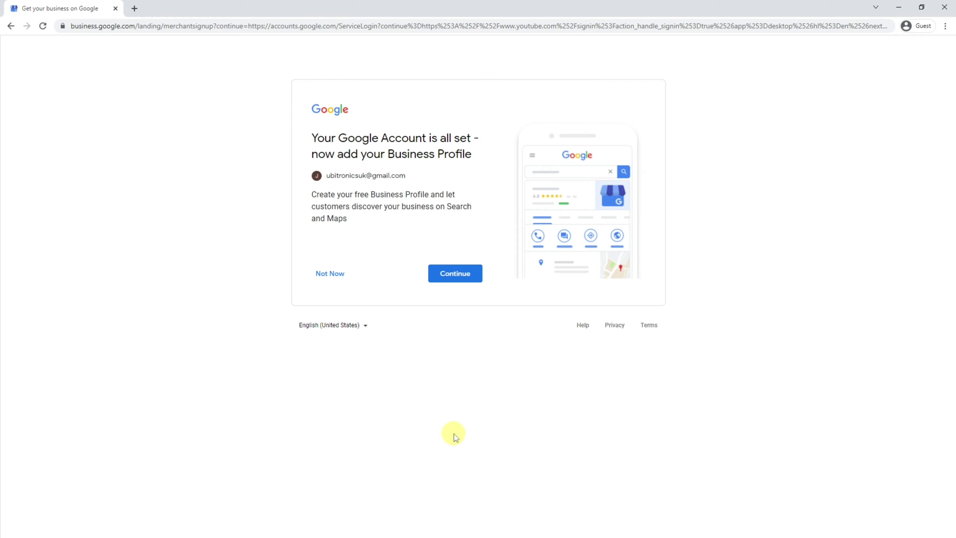
pyautogui.click(454, 273)
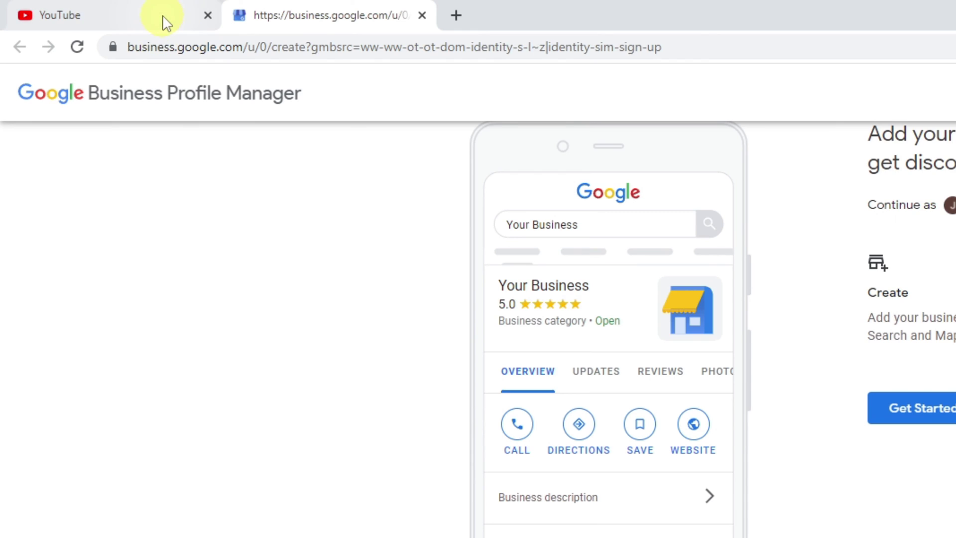
# Switch back to the YouTube tab and open the new account's menu.
pyautogui.click(166, 22)
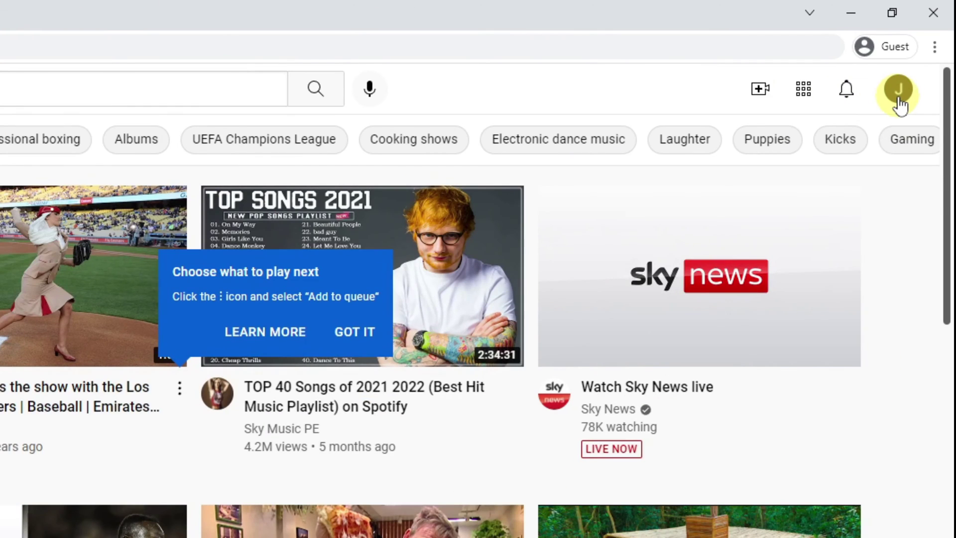
pyautogui.click(899, 105)
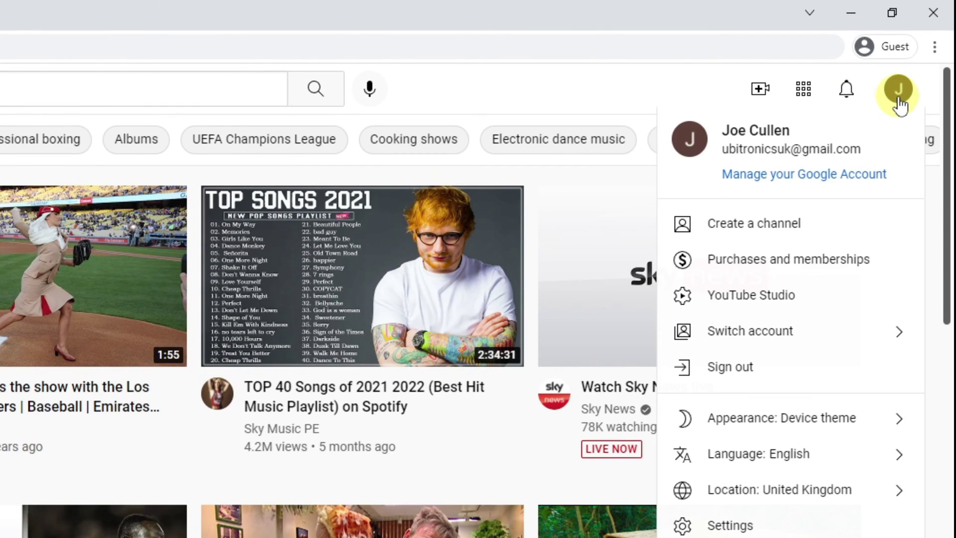